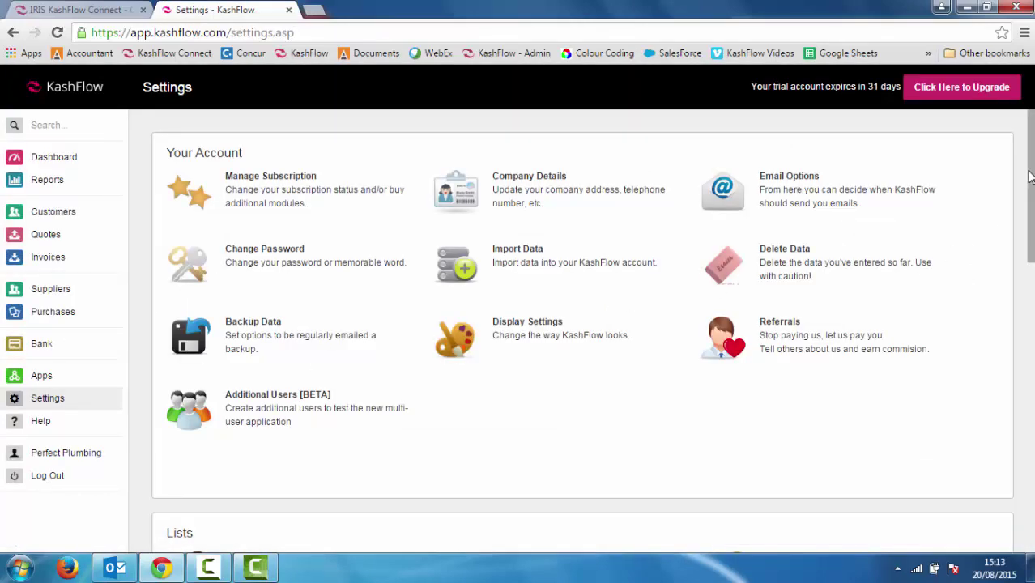
Scroll to Configuration Settings and open Invoice Options
{"action": "left_click_drag", "start_coordinate": [1030, 177], "coordinate": [1032, 349]}
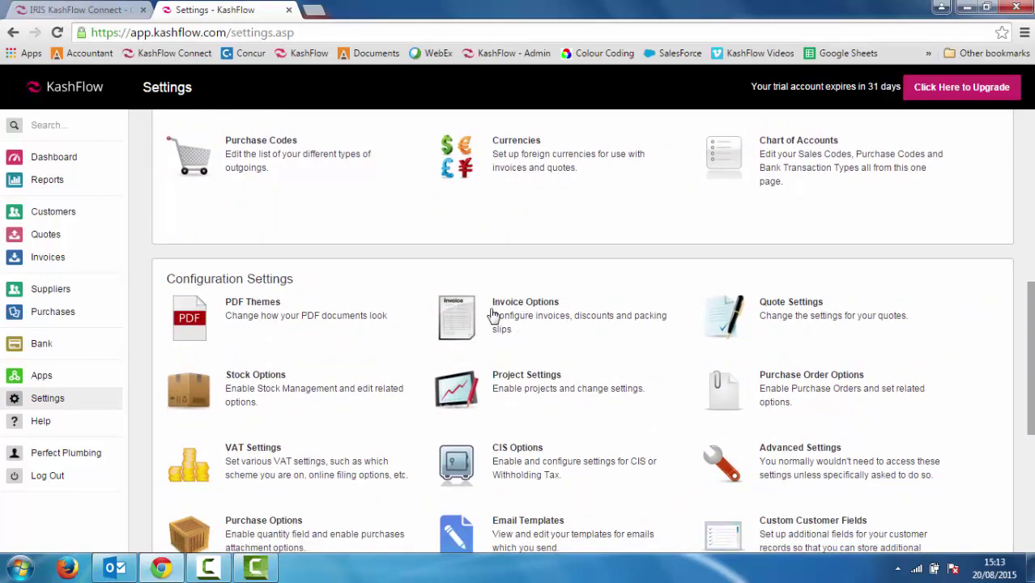
{"action": "left_click", "coordinate": [516, 320]}
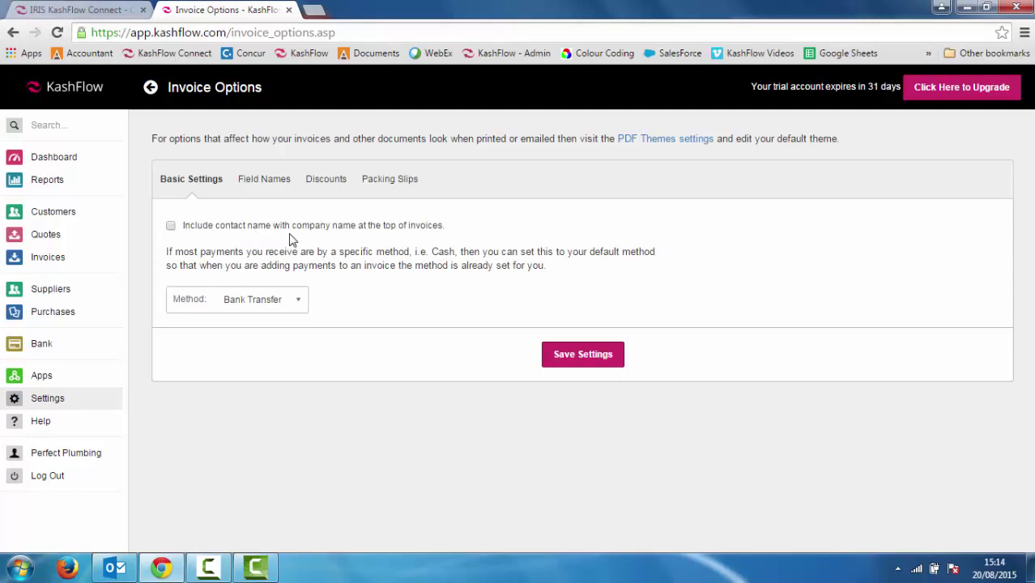
Include the contact name with the company name on invoices and make Cash the default payment method
{"action": "left_click", "coordinate": [170, 226]}
{"action": "left_click", "coordinate": [299, 302]}
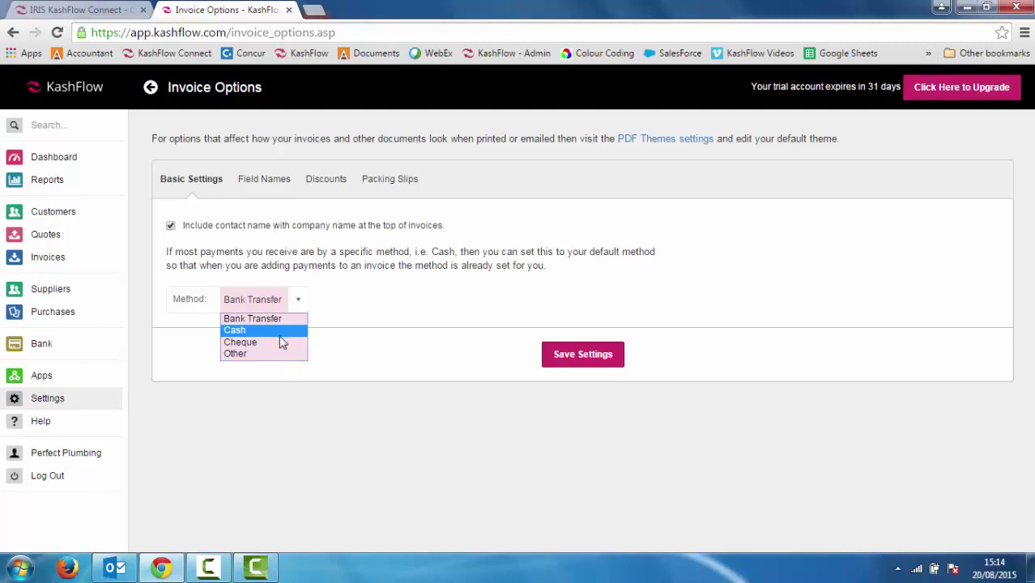
{"action": "left_click", "coordinate": [278, 330]}
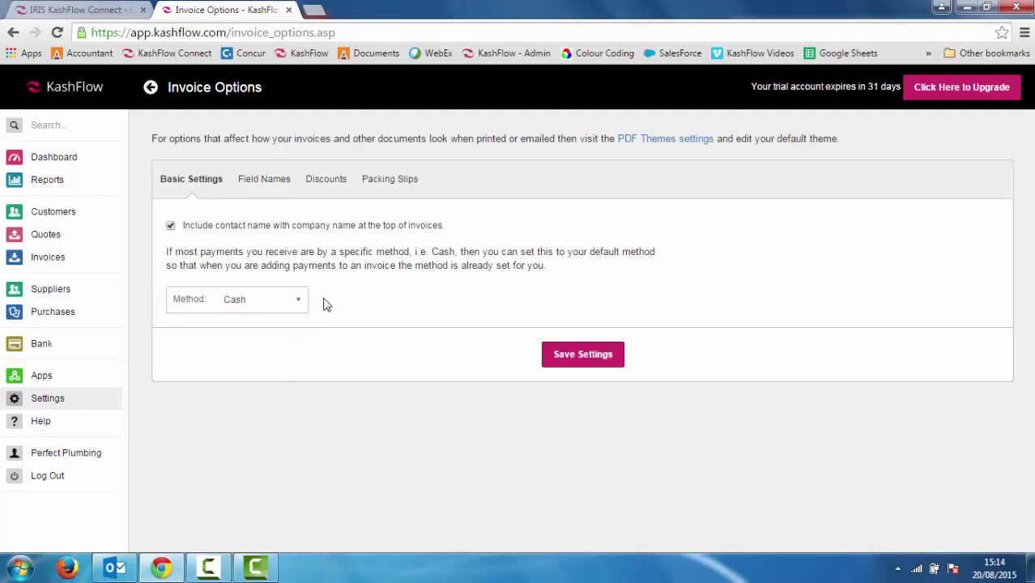
{"action": "left_click", "coordinate": [259, 185]}
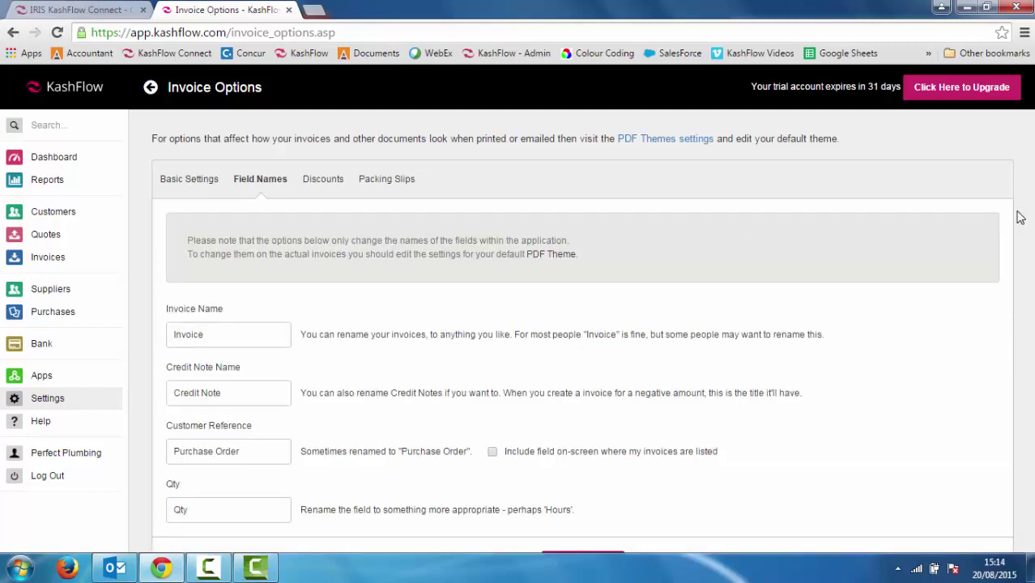
Rename the Customer Reference field from Purchase Order to Reference
{"action": "left_click", "coordinate": [307, 315]}
{"action": "key", "text": "Down"}
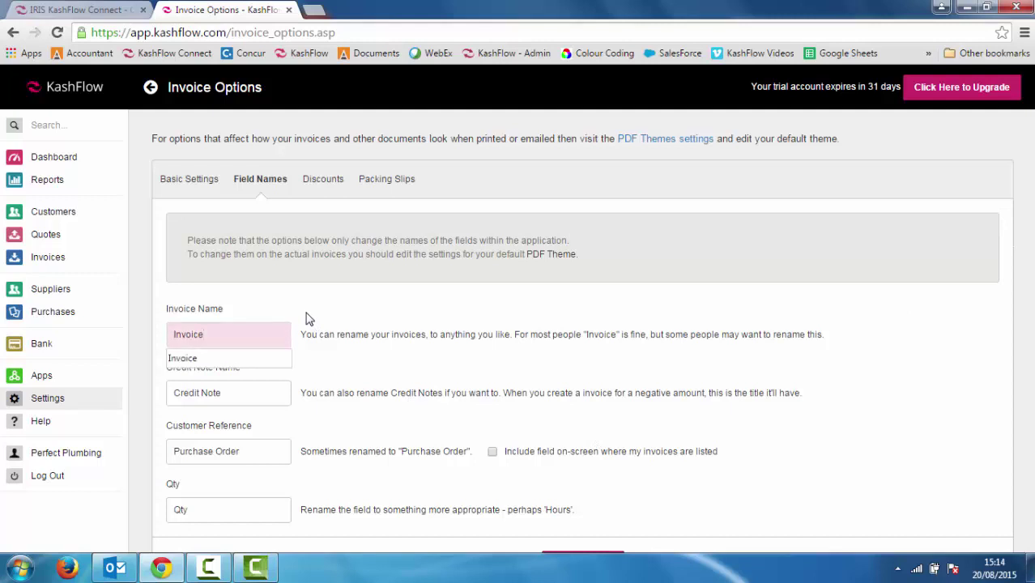
{"action": "key", "text": "Escape"}
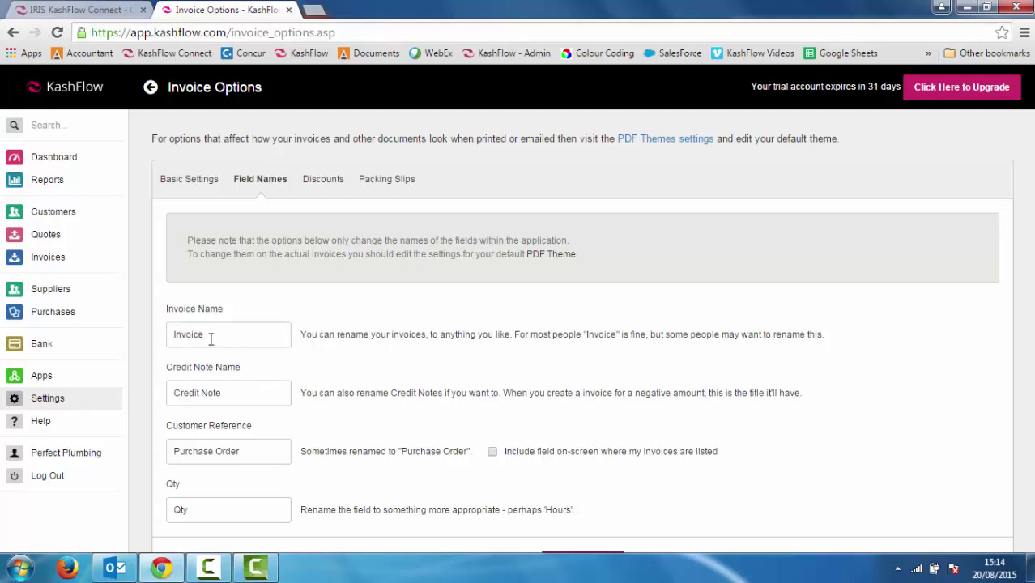
{"action": "key", "text": "Tab"}
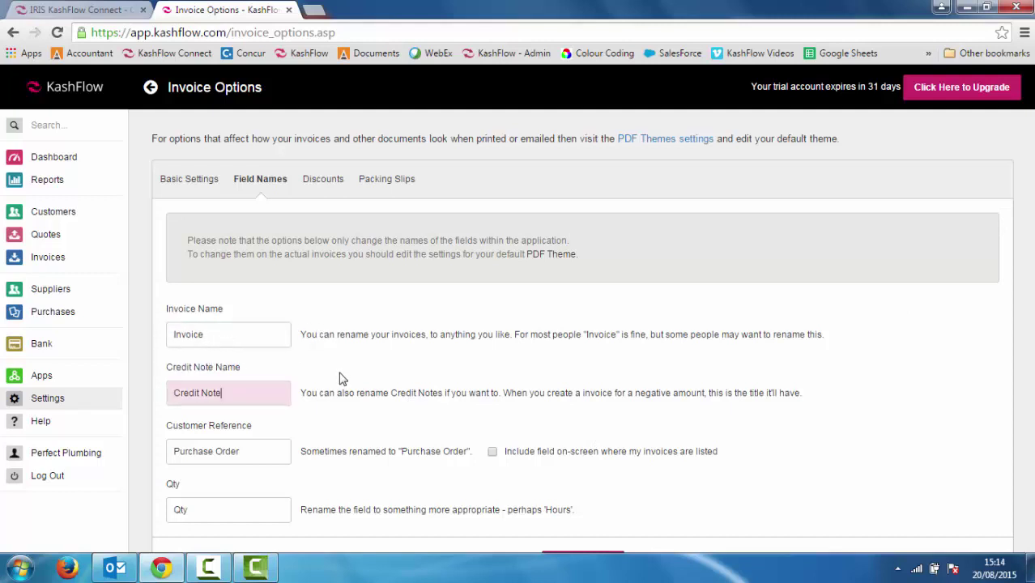
{"action": "left_click", "coordinate": [334, 391]}
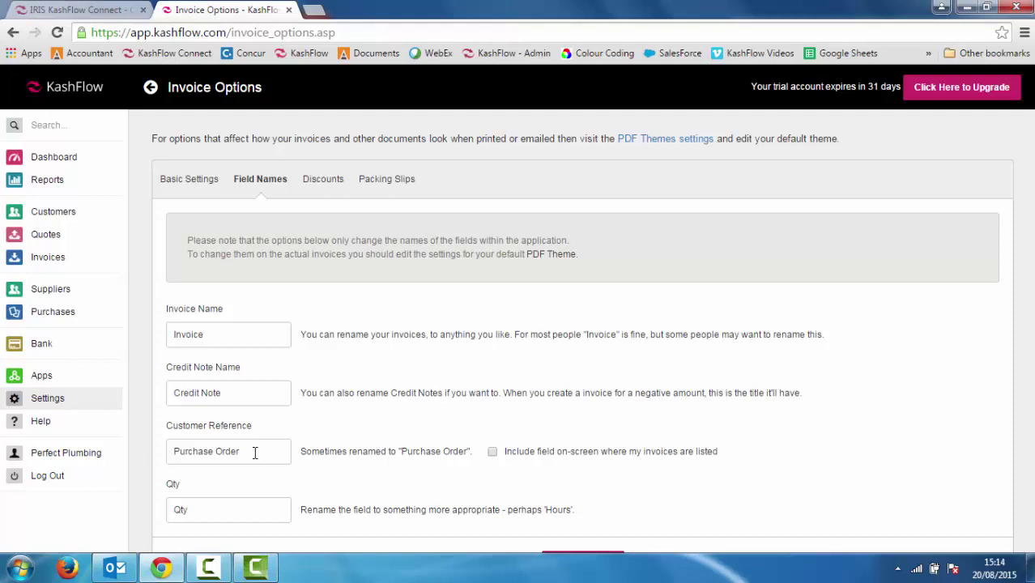
{"action": "left_click_drag", "start_coordinate": [255, 452], "coordinate": [128, 454]}
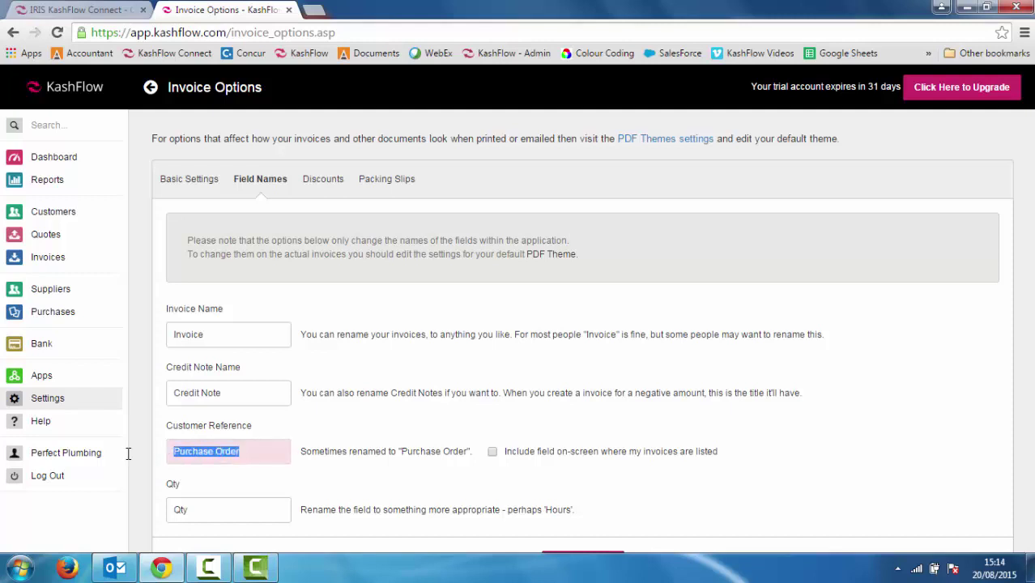
{"action": "type", "text": "Refere"}
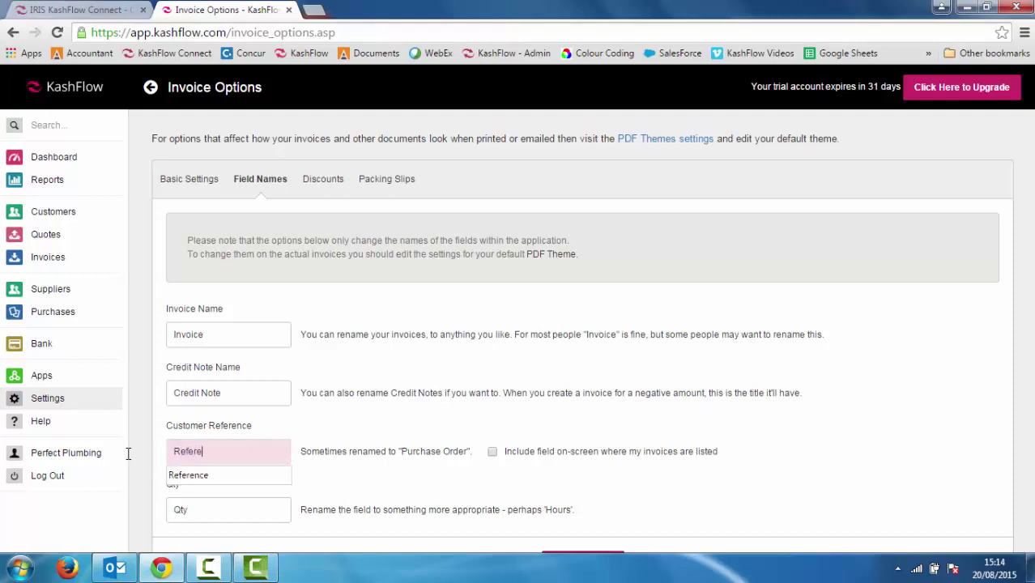
{"action": "left_click", "coordinate": [208, 476]}
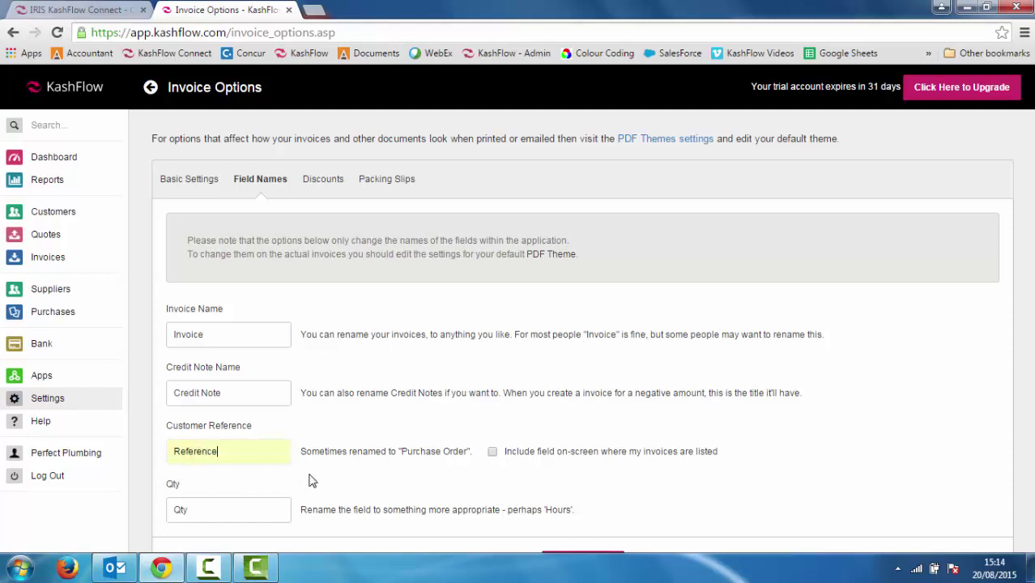
Rename the Qty field to Days, leaving the Invoice Name as Invoice
{"action": "scroll", "coordinate": [311, 481], "scroll_direction": "down", "scroll_amount": 1}
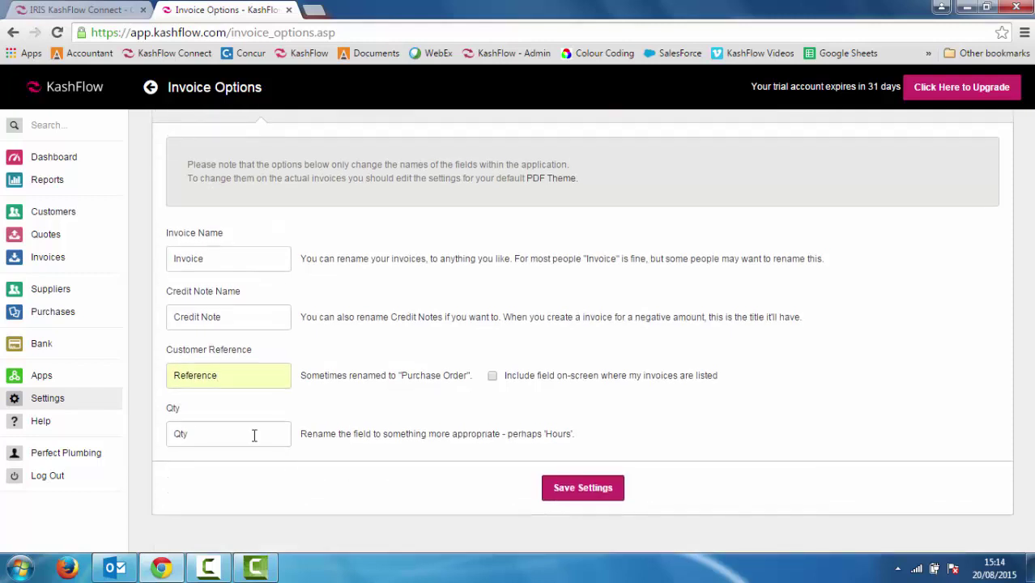
{"action": "left_click", "coordinate": [215, 433]}
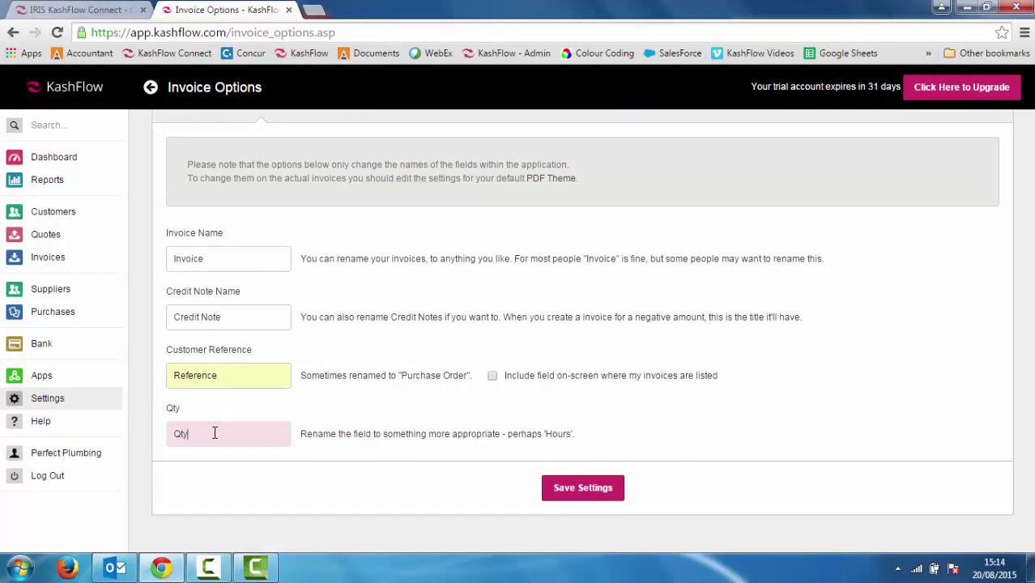
{"action": "key", "text": "BackSpace"}
{"action": "key", "text": "BackSpace"}
{"action": "key", "text": "BackSpace"}
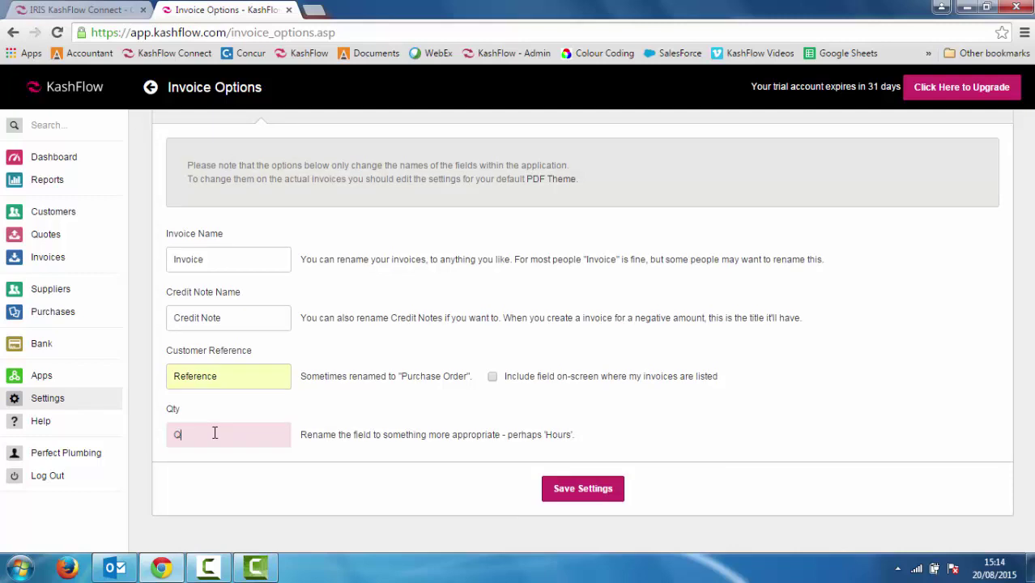
{"action": "type", "text": "Day"}
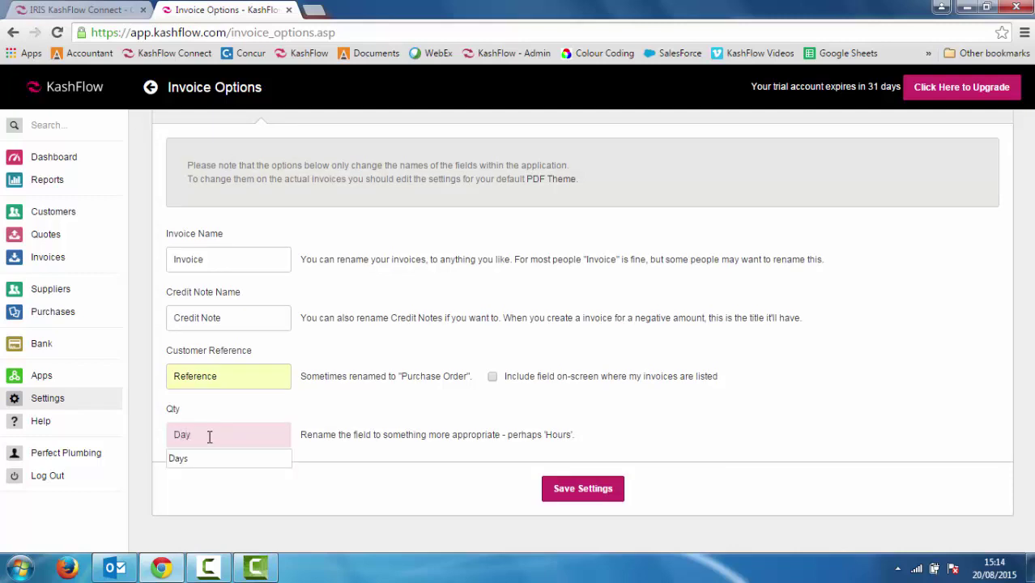
{"action": "left_click", "coordinate": [194, 458]}
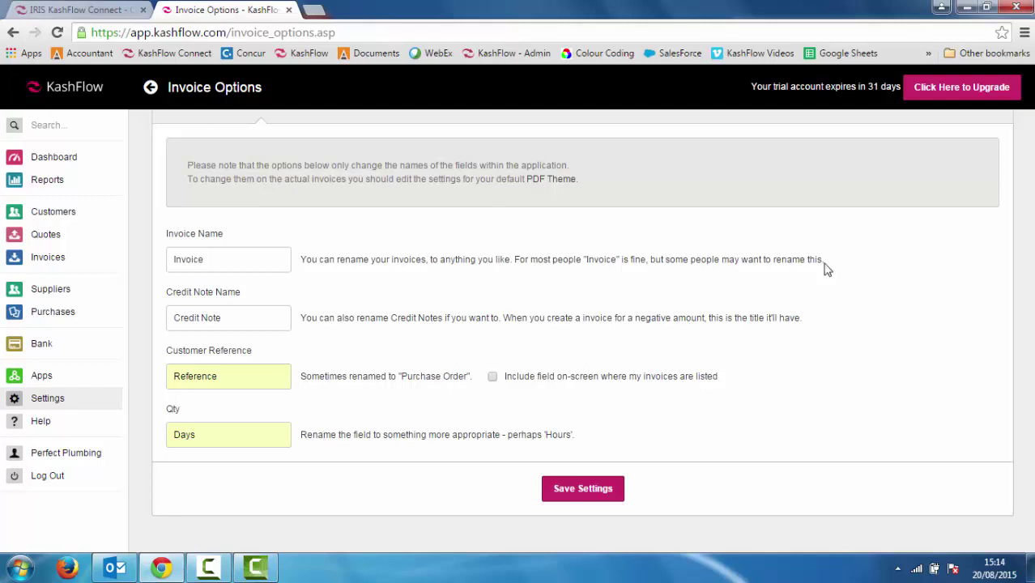
{"action": "left_click", "coordinate": [725, 234]}
{"action": "key", "text": "Up"}
{"action": "key", "text": "Up"}
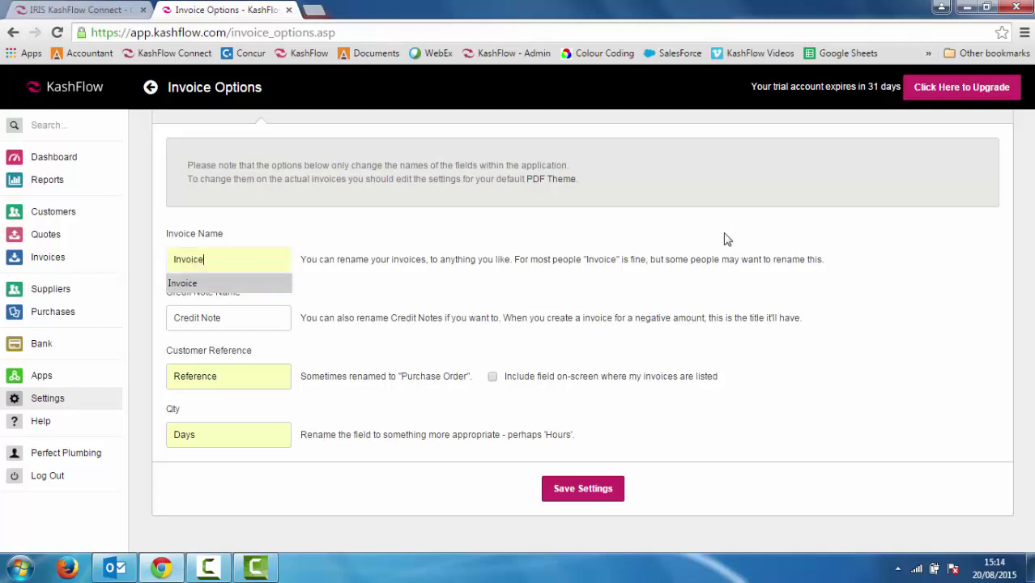
{"action": "left_click", "coordinate": [688, 229]}
{"action": "left_click", "coordinate": [688, 228]}
{"action": "triple_click", "coordinate": [689, 231]}
{"action": "scroll", "coordinate": [688, 232], "scroll_direction": "up", "scroll_amount": 1}
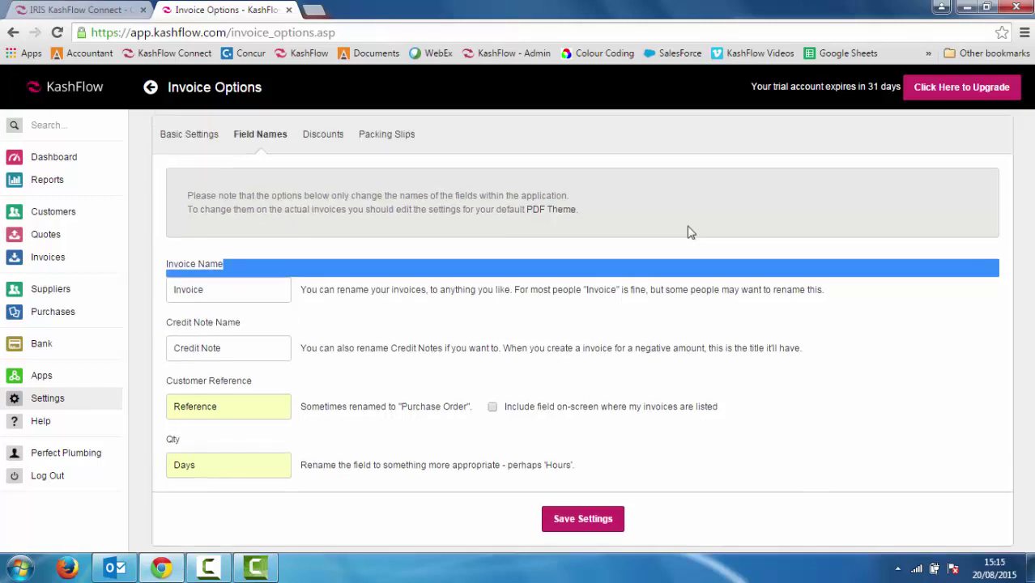
Set customer discounts to Manual on the Discounts tab
{"action": "left_click", "coordinate": [337, 164]}
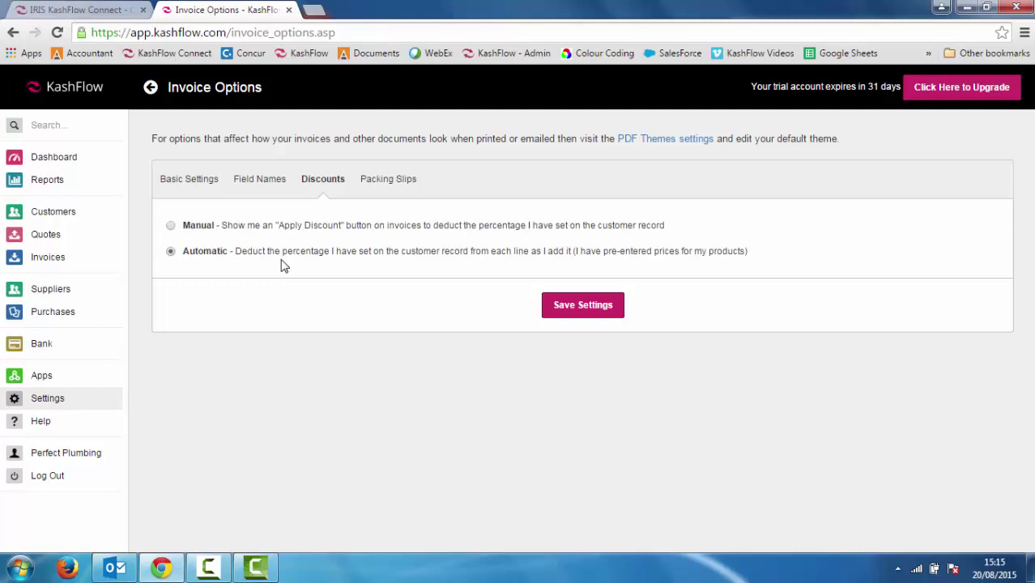
{"action": "left_click", "coordinate": [172, 229]}
Review the Packing Slips options and save the invoice settings
{"action": "left_click", "coordinate": [376, 184]}
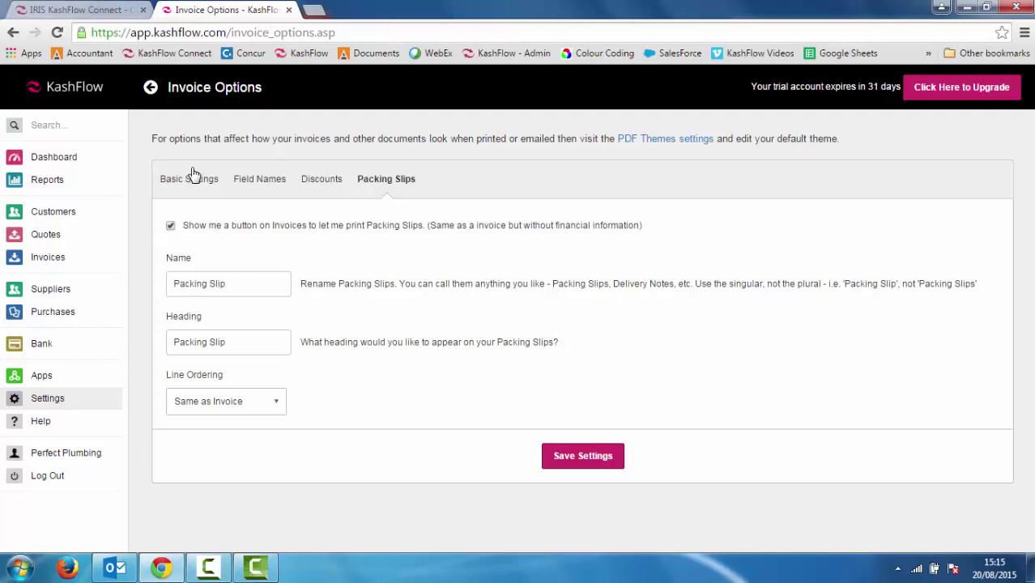
{"action": "left_click", "coordinate": [580, 461]}
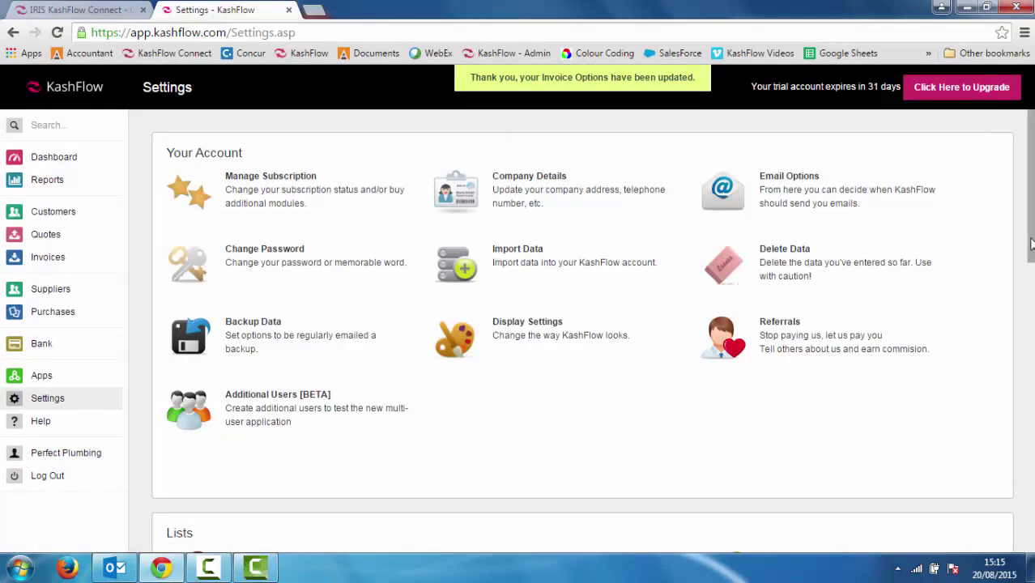
Scroll down and open Email Templates under Configuration Settings
{"action": "left_click_drag", "start_coordinate": [1031, 244], "coordinate": [1031, 447]}
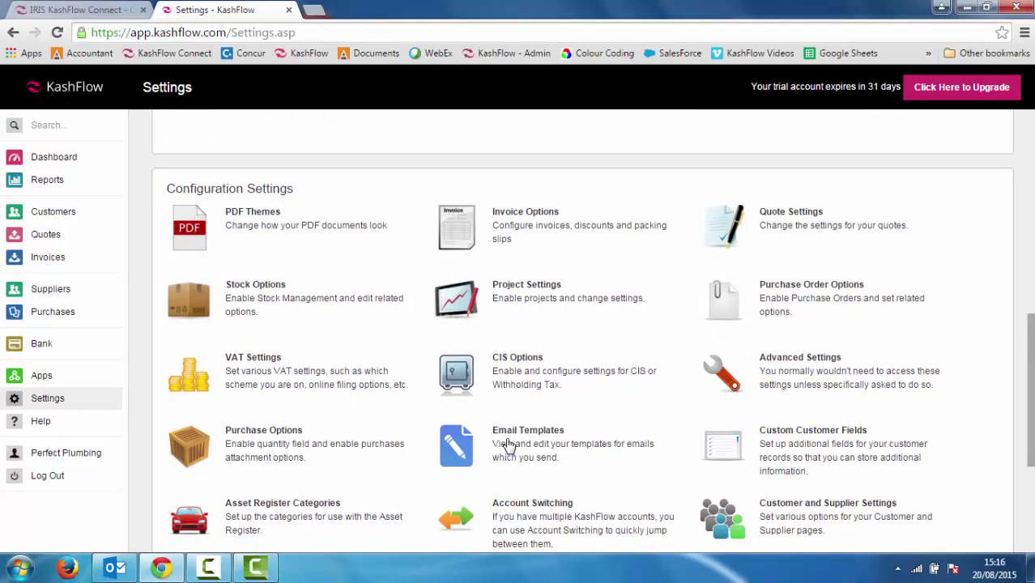
{"action": "left_click", "coordinate": [508, 445]}
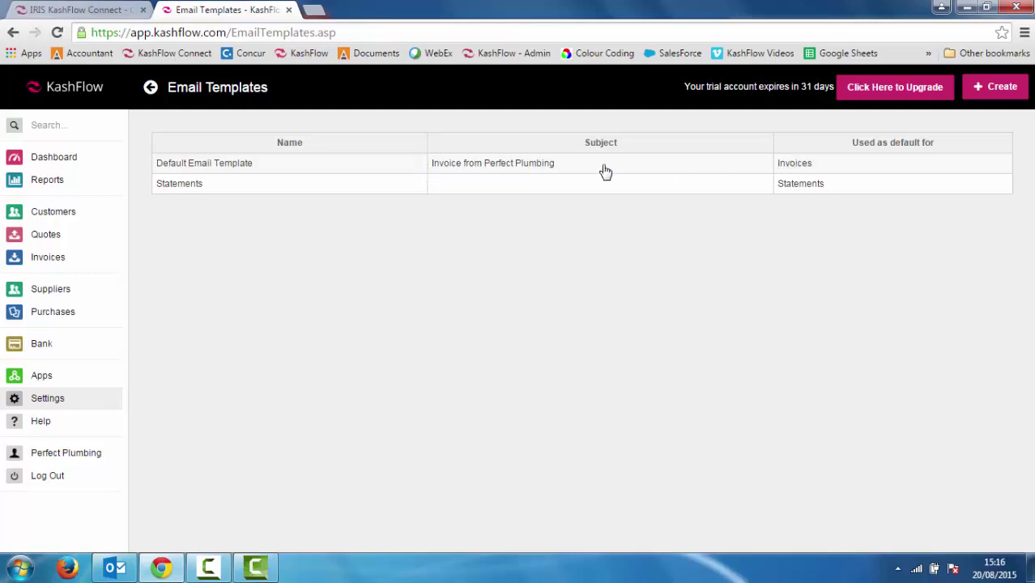
In the Default Email Template, add a 'Hello,' greeting at the top of the body
{"action": "left_click", "coordinate": [535, 171]}
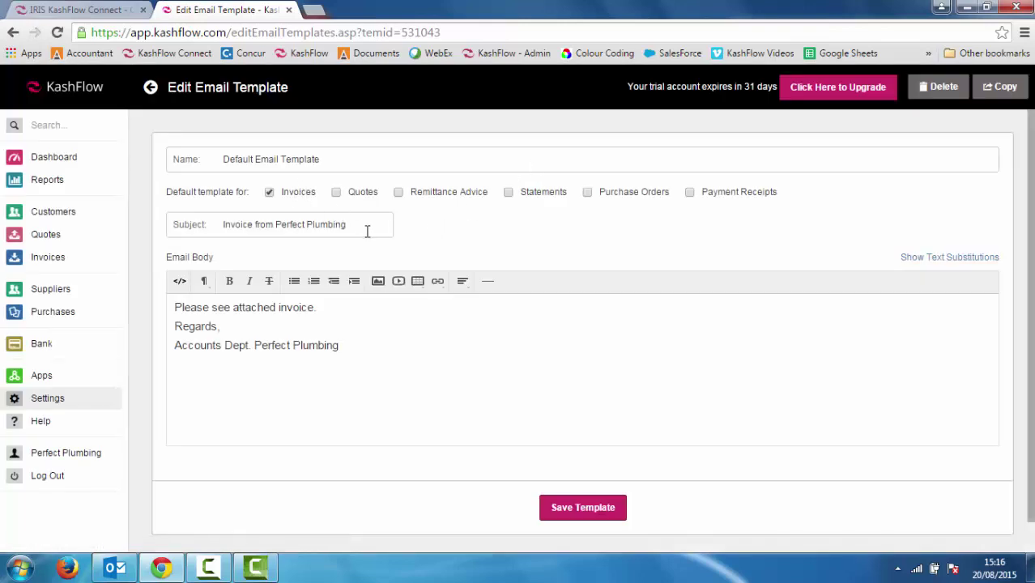
{"action": "left_click", "coordinate": [367, 232]}
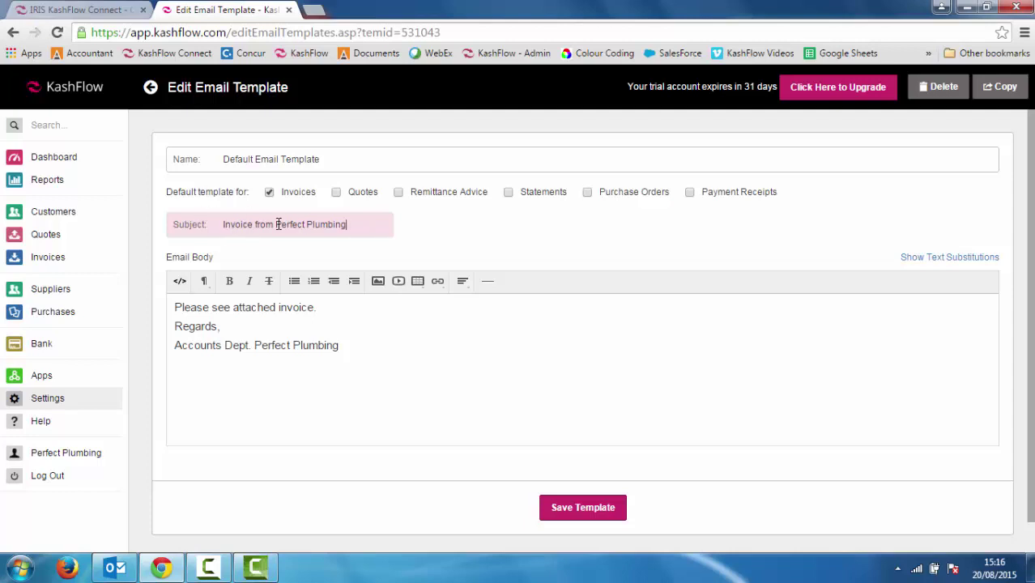
{"action": "left_click_drag", "start_coordinate": [277, 226], "coordinate": [334, 227]}
{"action": "left_click", "coordinate": [348, 226]}
{"action": "left_click", "coordinate": [175, 308]}
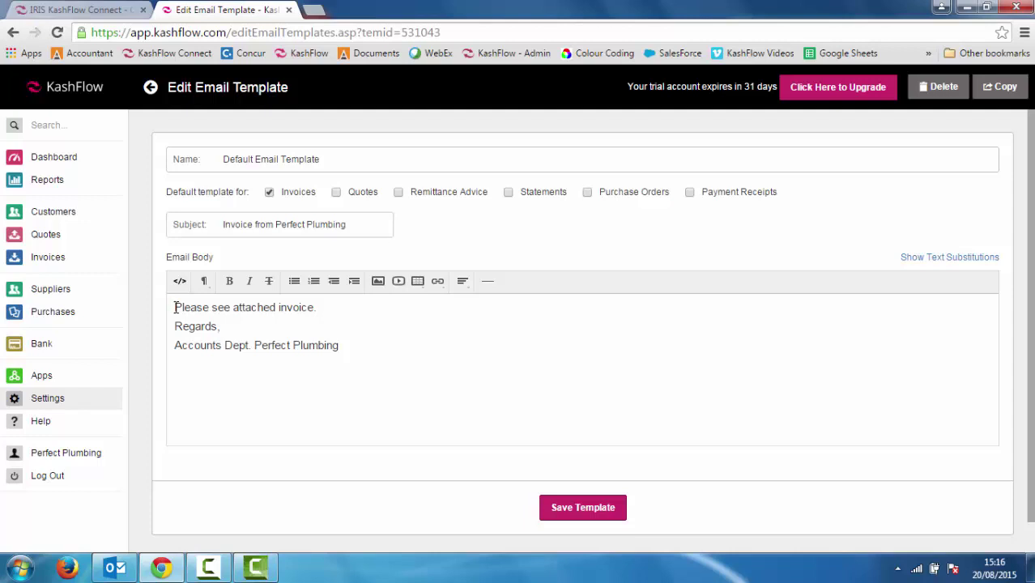
{"action": "key", "text": "Return"}
{"action": "key", "text": "Return"}
{"action": "type", "text": "He"}
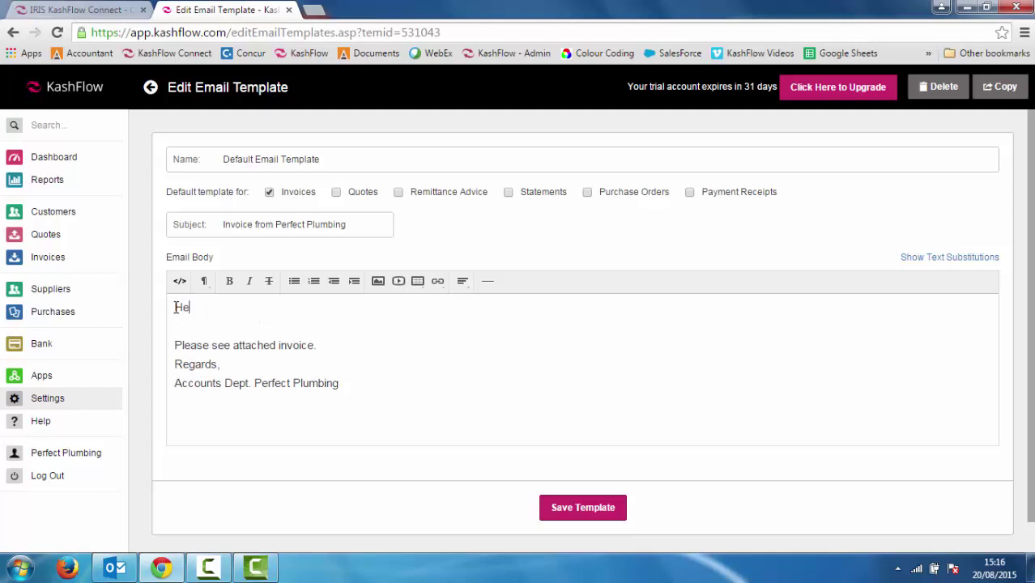
{"action": "type", "text": "llo,"}
{"action": "left_click", "coordinate": [181, 326]}
{"action": "key", "text": "BackSpace"}
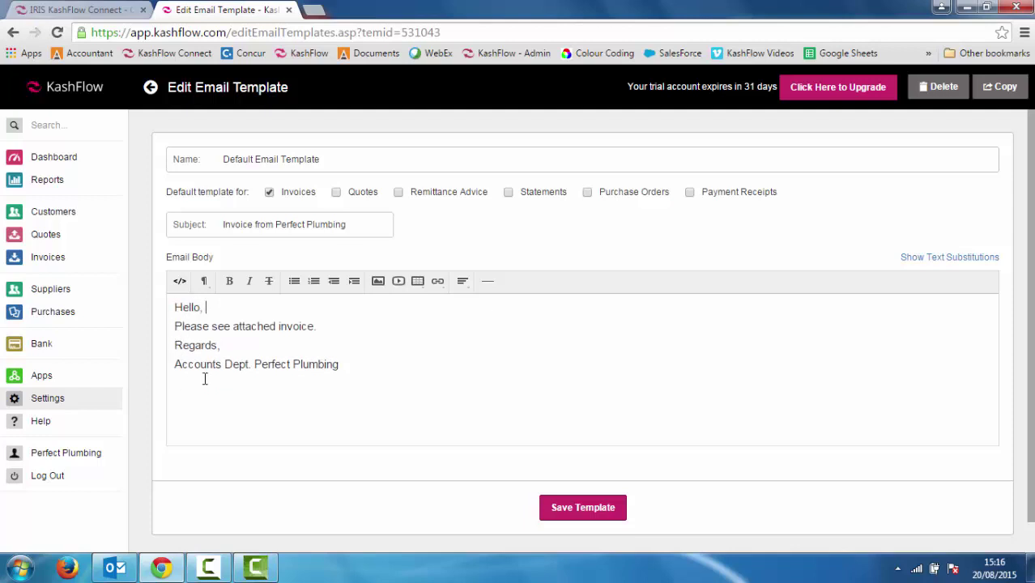
Replace 'Accounts Dept.' with the sender's name above Perfect Plumbing and save the template
{"action": "left_click_drag", "start_coordinate": [175, 366], "coordinate": [251, 365]}
{"action": "key", "text": "Return"}
{"action": "key", "text": "Return"}
{"action": "left_click", "coordinate": [203, 373]}
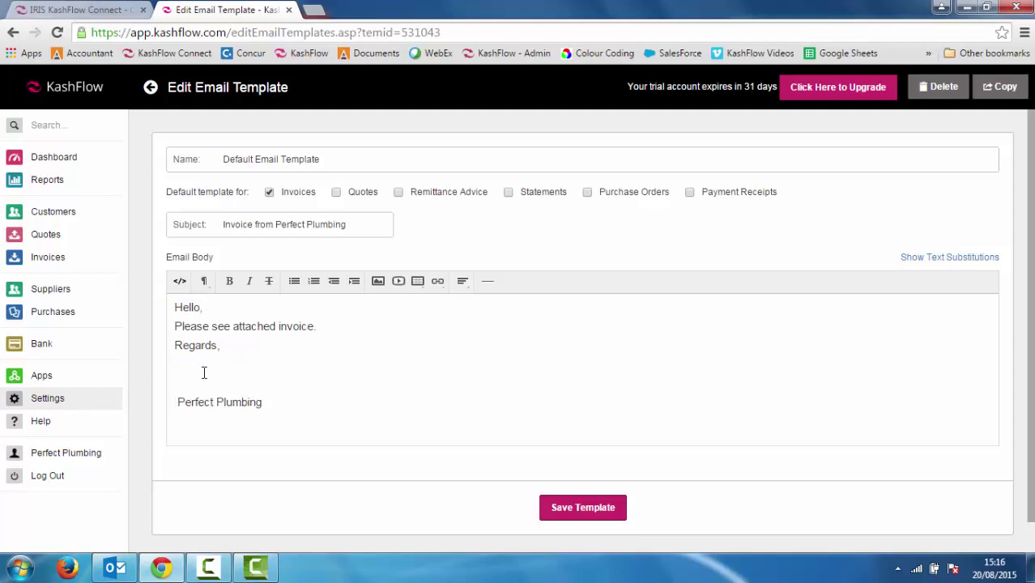
{"action": "triple_click", "coordinate": [203, 373]}
{"action": "left_click", "coordinate": [191, 366]}
{"action": "left_click", "coordinate": [186, 397]}
{"action": "key", "text": "BackSpace"}
{"action": "type", "text": "P"}
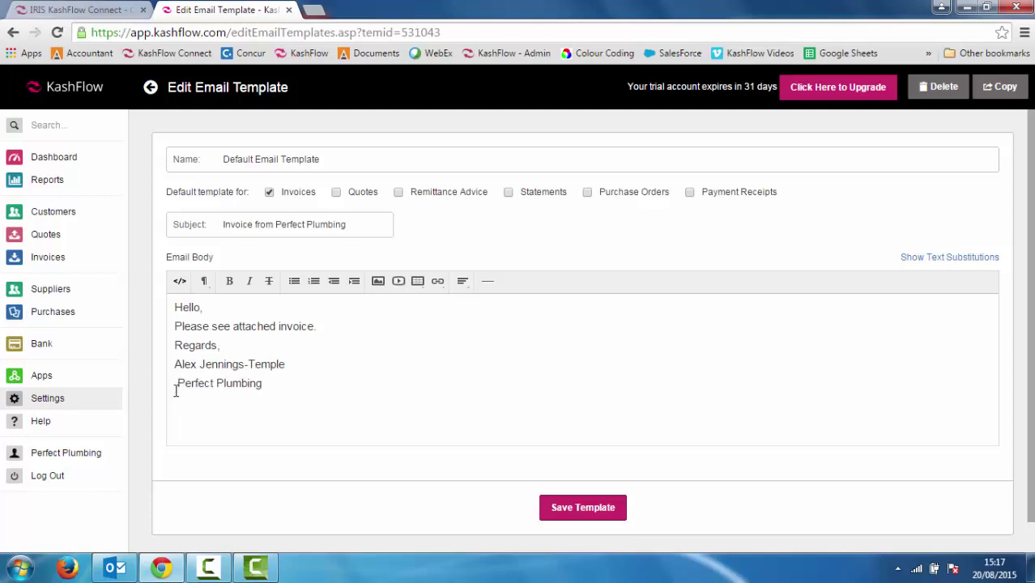
{"action": "key", "text": "Delete"}
{"action": "left_click", "coordinate": [571, 510]}
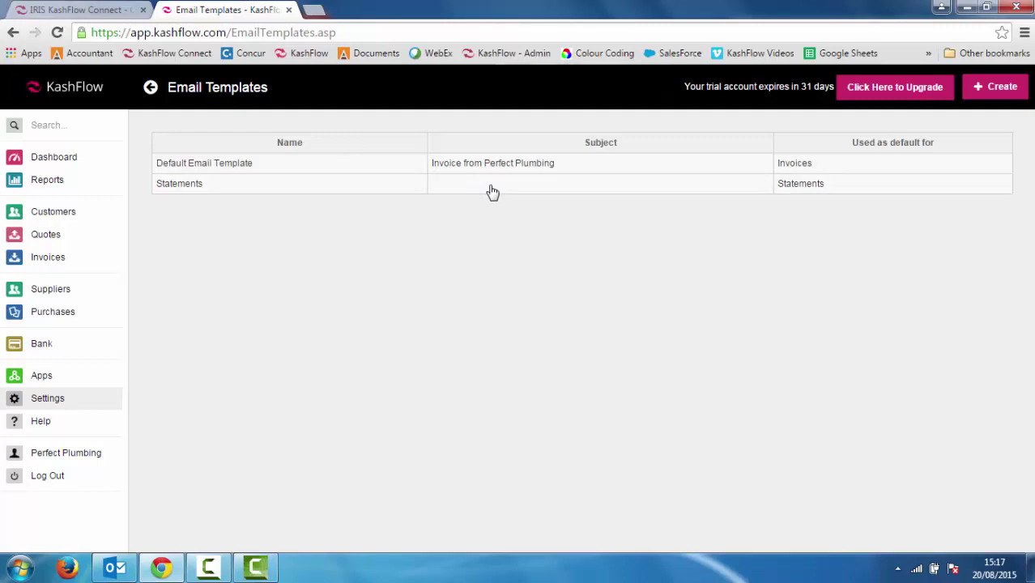
Open the Allied Radio record from the Customers list and view its Options
{"action": "left_click", "coordinate": [67, 221]}
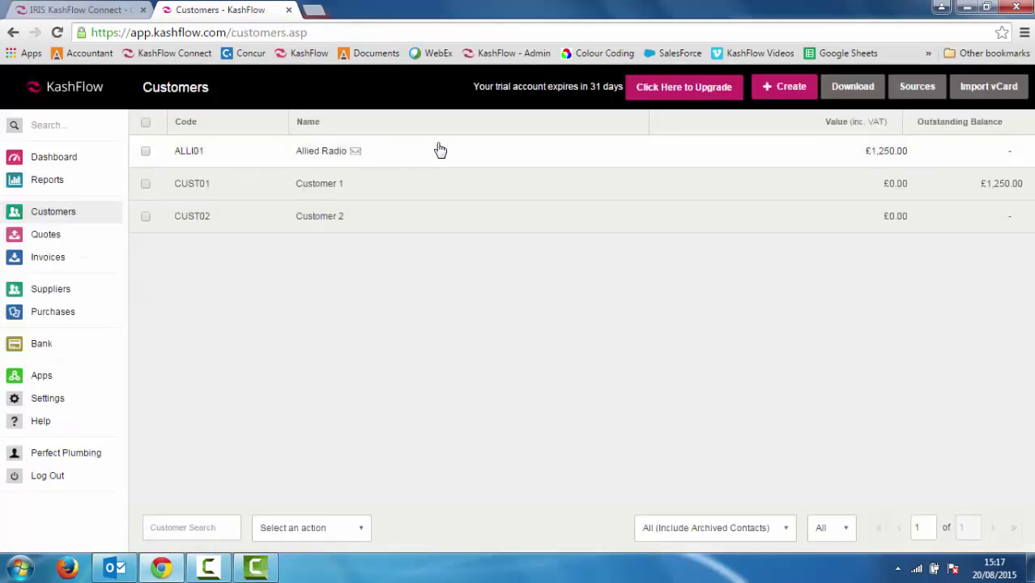
{"action": "left_click", "coordinate": [447, 154]}
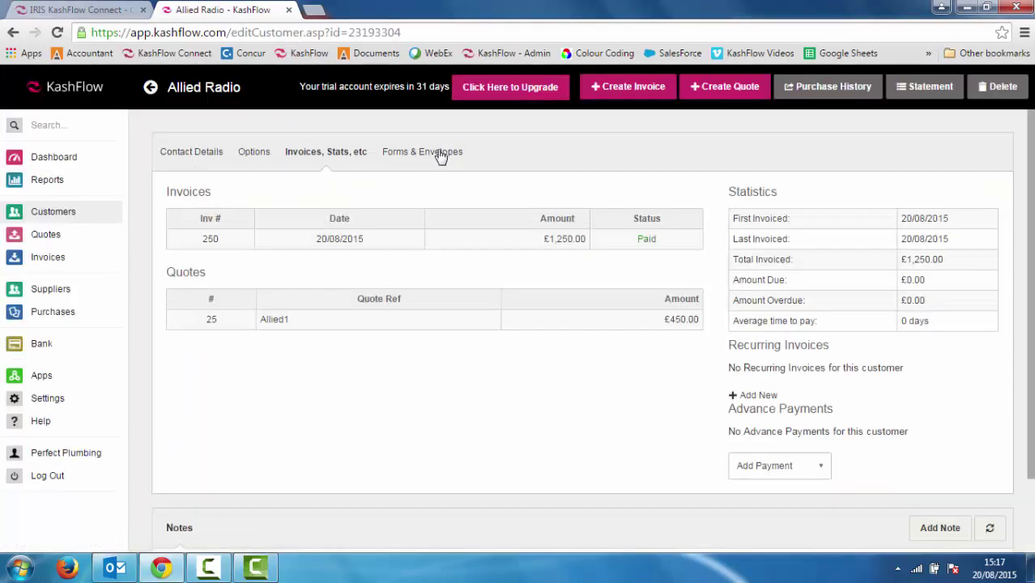
{"action": "left_click", "coordinate": [254, 154]}
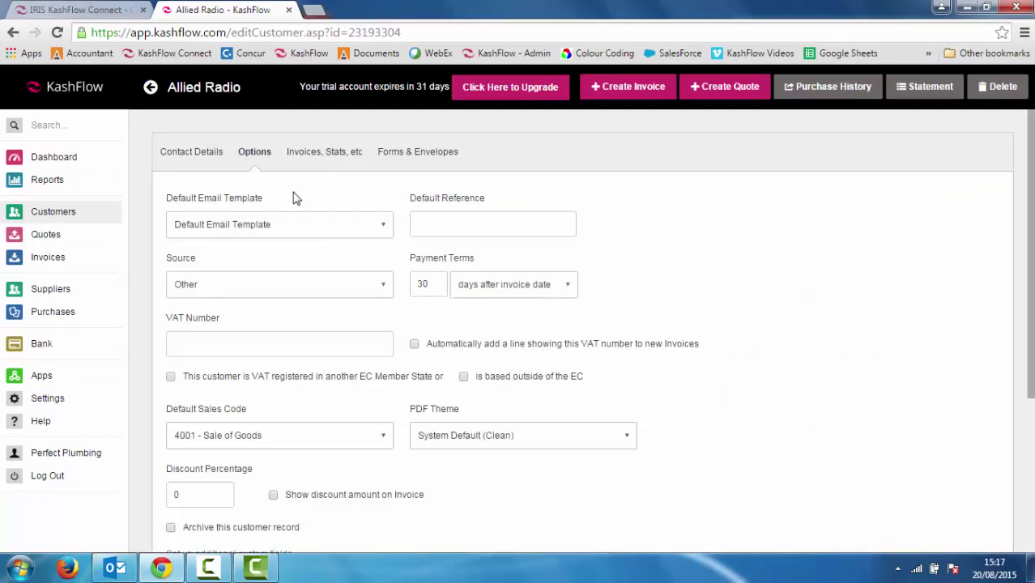
{"action": "left_click", "coordinate": [317, 226]}
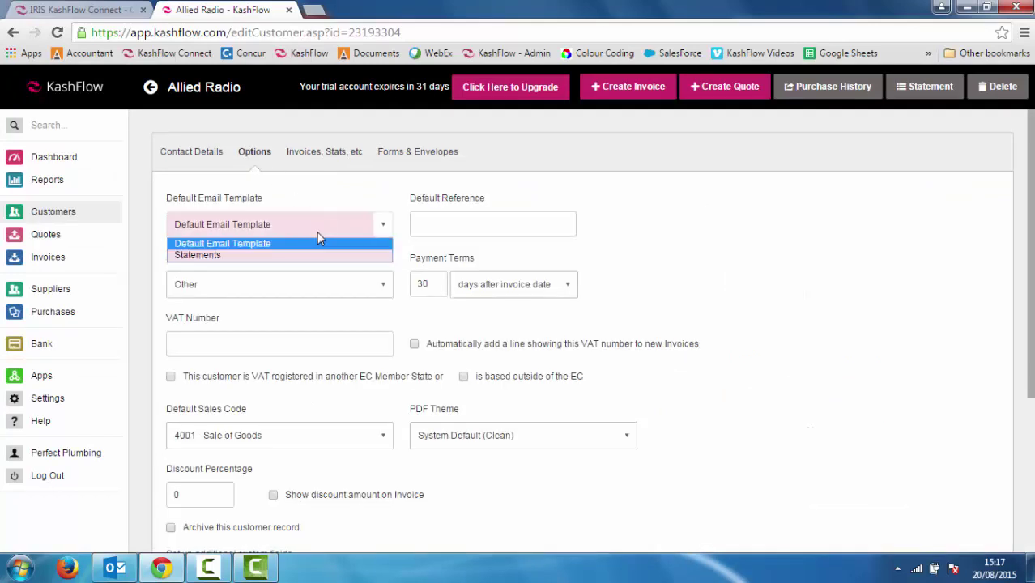
{"action": "left_click", "coordinate": [273, 247]}
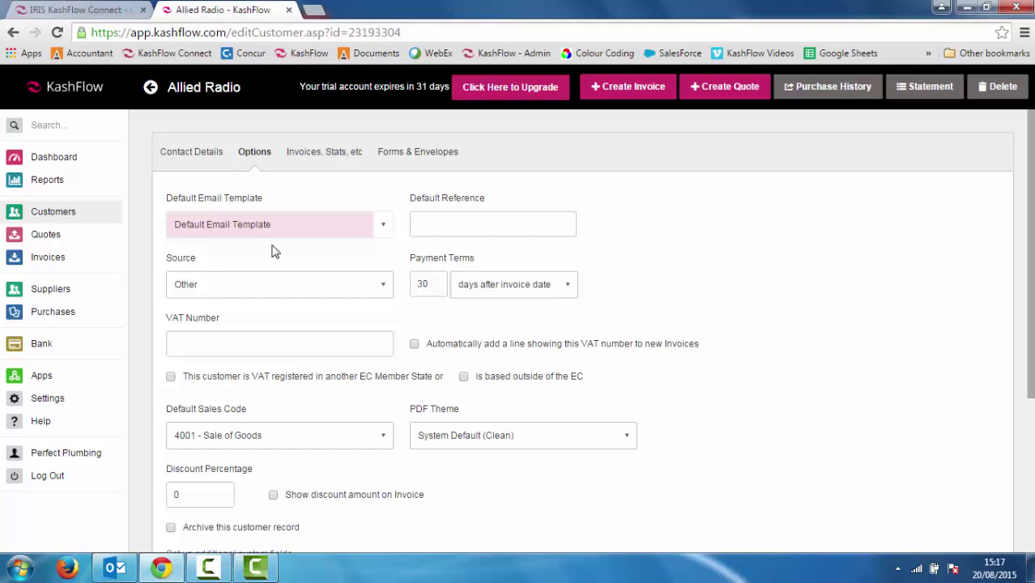
{"action": "left_click", "coordinate": [377, 224]}
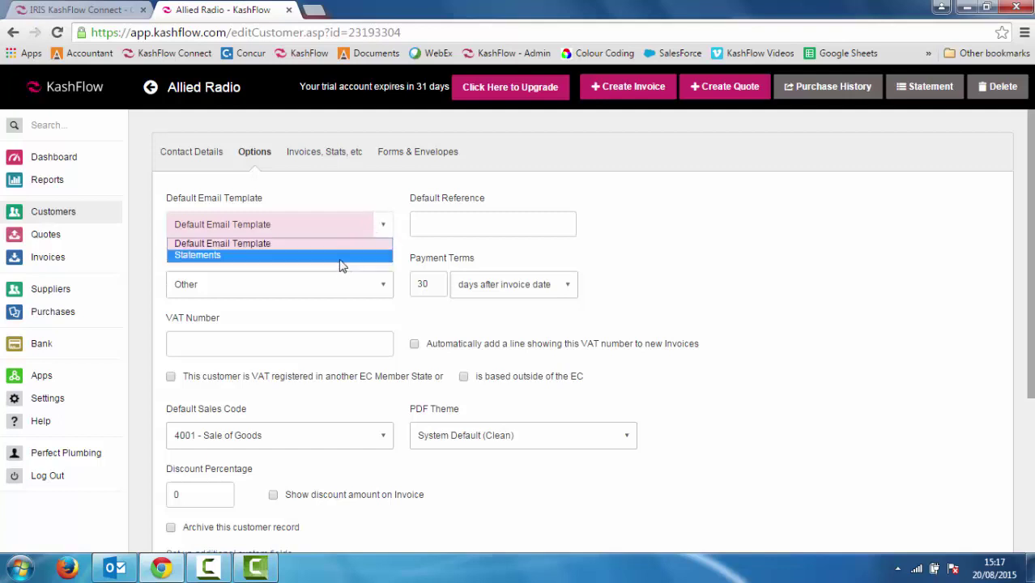
{"action": "left_click", "coordinate": [340, 259]}
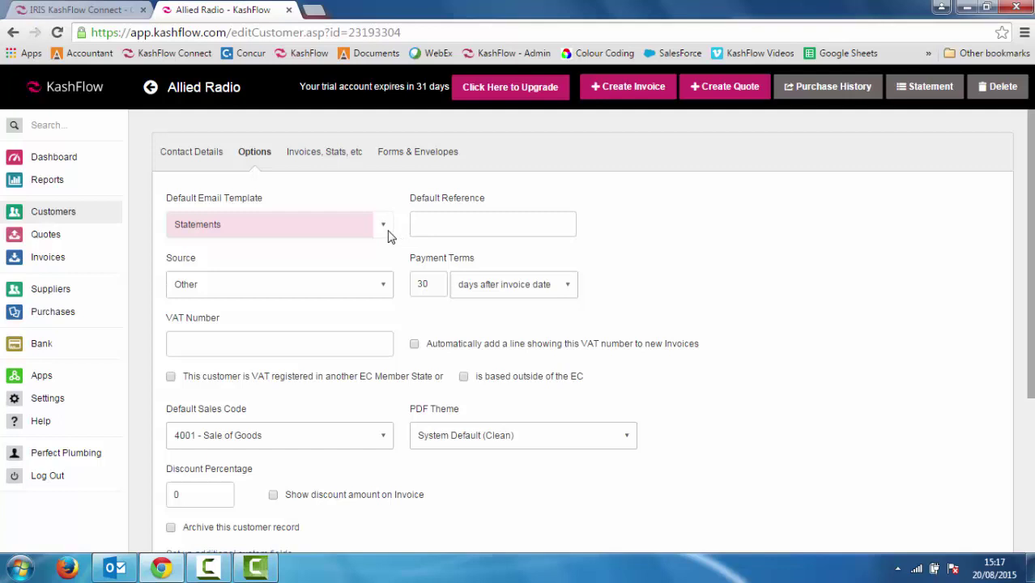
{"action": "left_click", "coordinate": [387, 233]}
{"action": "left_click", "coordinate": [377, 246]}
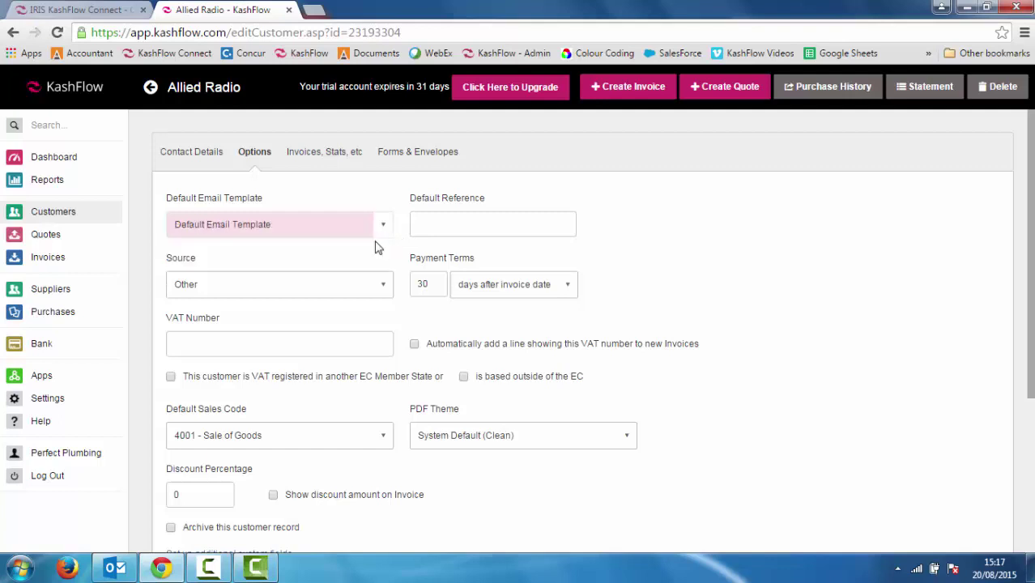
Change Allied Radio's payment terms from 30 to 7 days and add a VAT number line to new invoices
{"action": "double_click", "coordinate": [418, 284]}
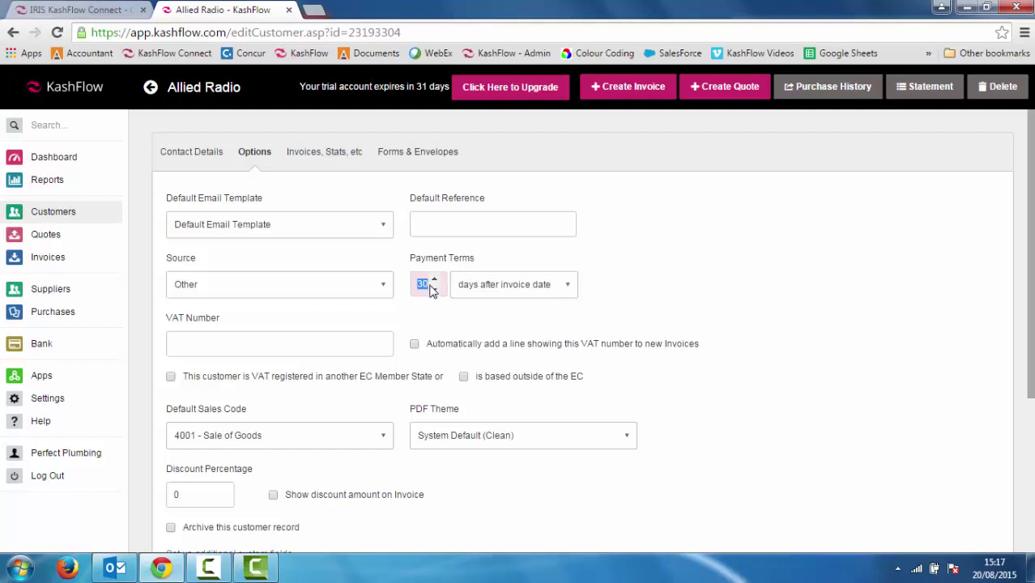
{"action": "type", "text": "7"}
{"action": "key", "text": "Tab"}
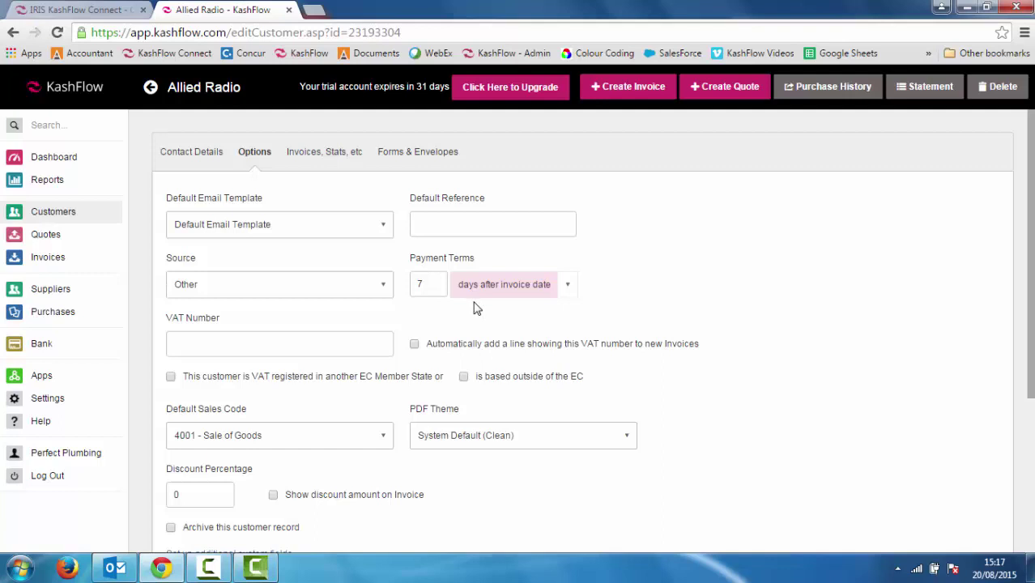
{"action": "left_click", "coordinate": [268, 343]}
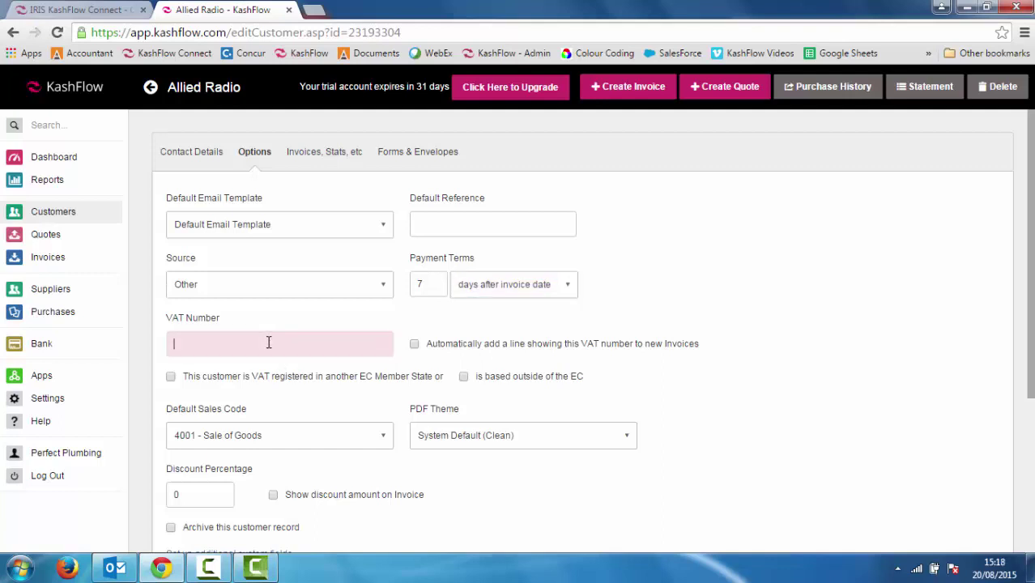
{"action": "left_click", "coordinate": [414, 344]}
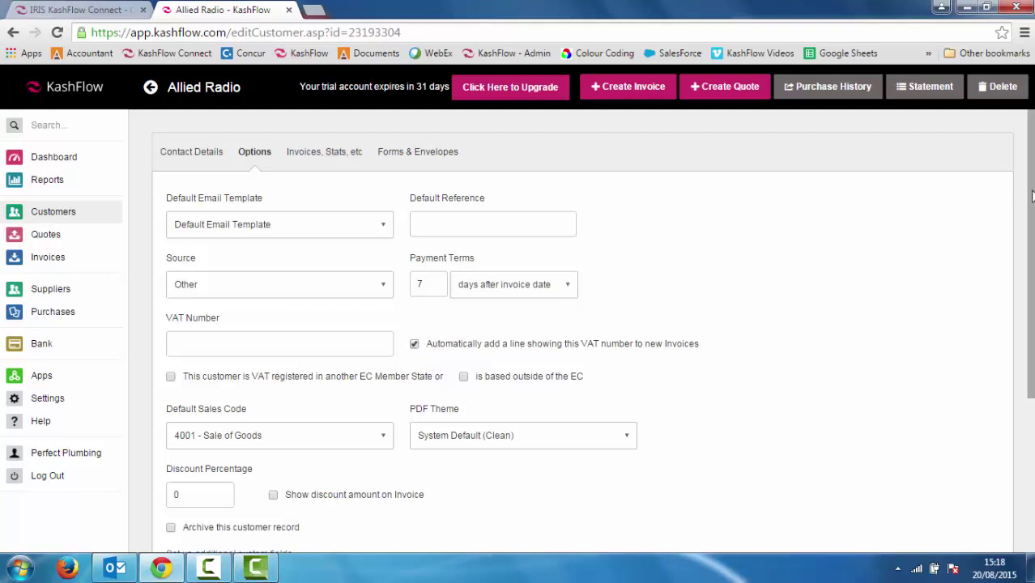
Set Allied Radio's discount to 5%, shown on invoices, keeping the Clean PDF theme, and update
{"action": "scroll", "coordinate": [1021, 200], "scroll_direction": "down", "scroll_amount": 3}
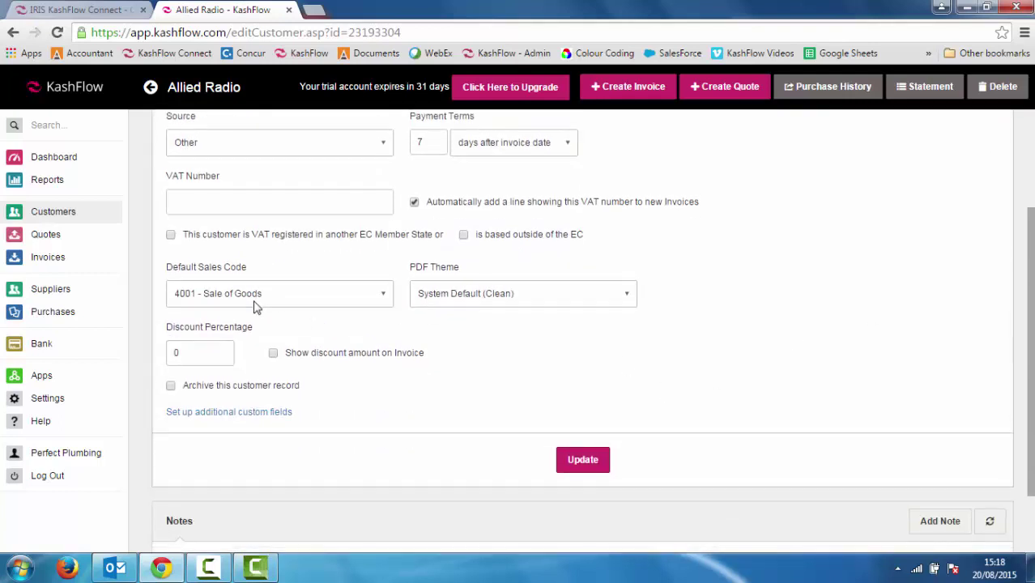
{"action": "left_click", "coordinate": [455, 296]}
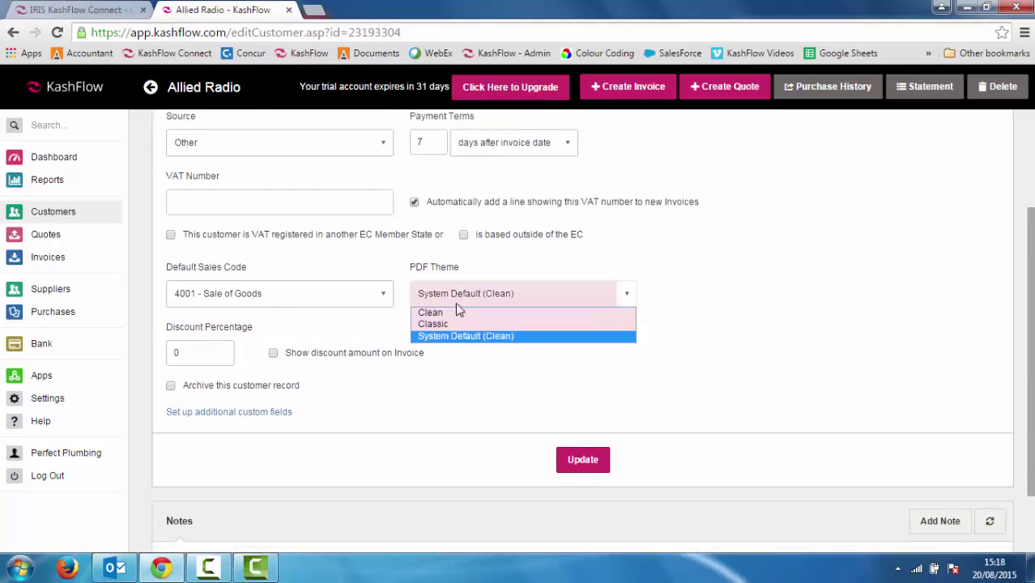
{"action": "left_click", "coordinate": [448, 298]}
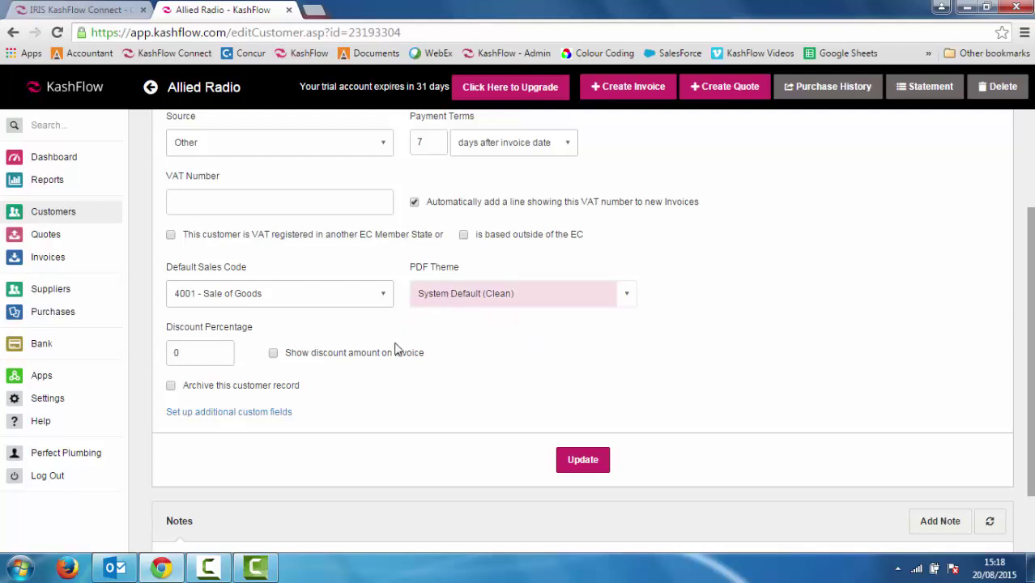
{"action": "left_click", "coordinate": [199, 352]}
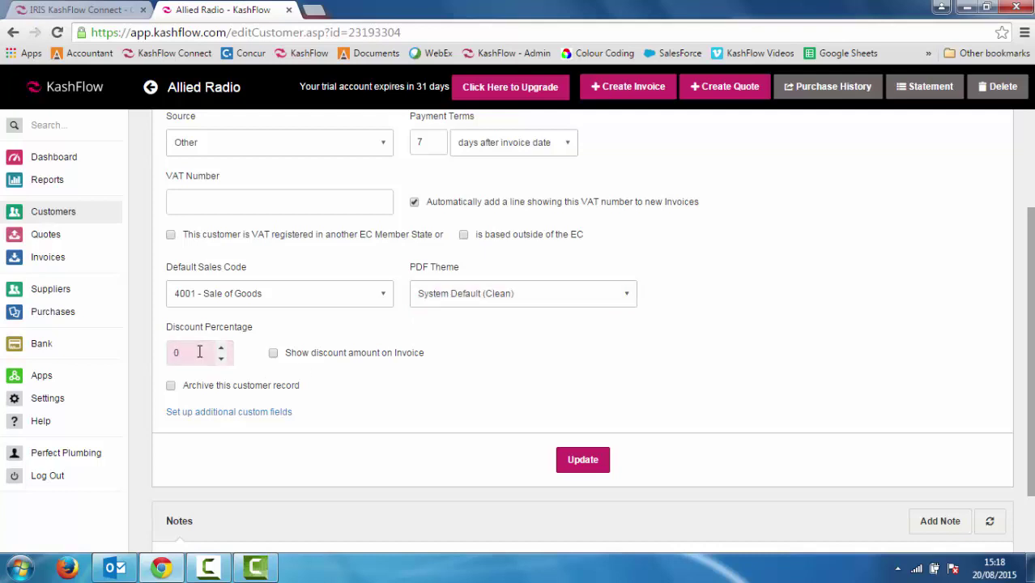
{"action": "key", "text": "BackSpace"}
{"action": "type", "text": "5"}
{"action": "key", "text": "Tab"}
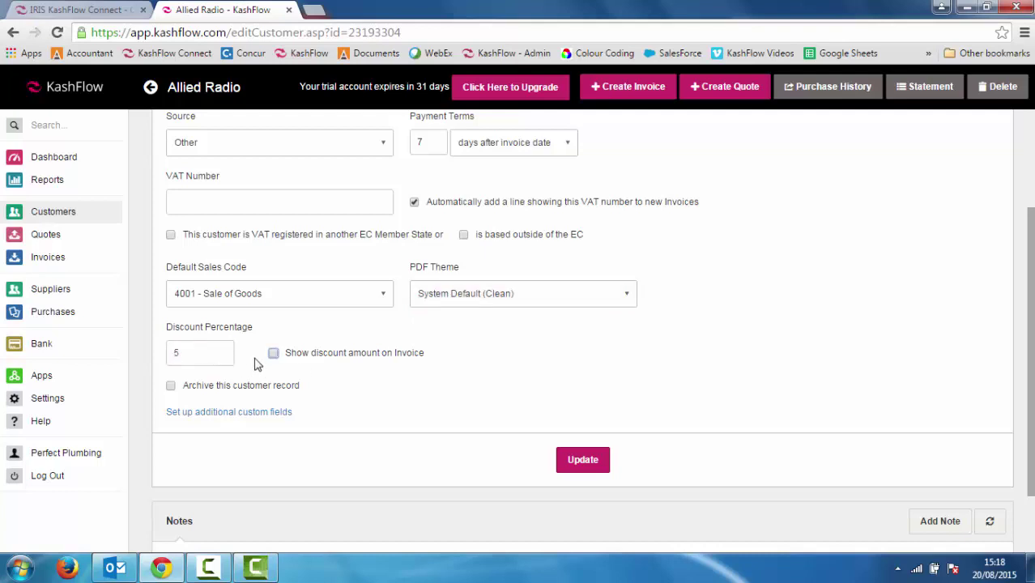
{"action": "left_click", "coordinate": [274, 354]}
{"action": "left_click", "coordinate": [587, 462]}
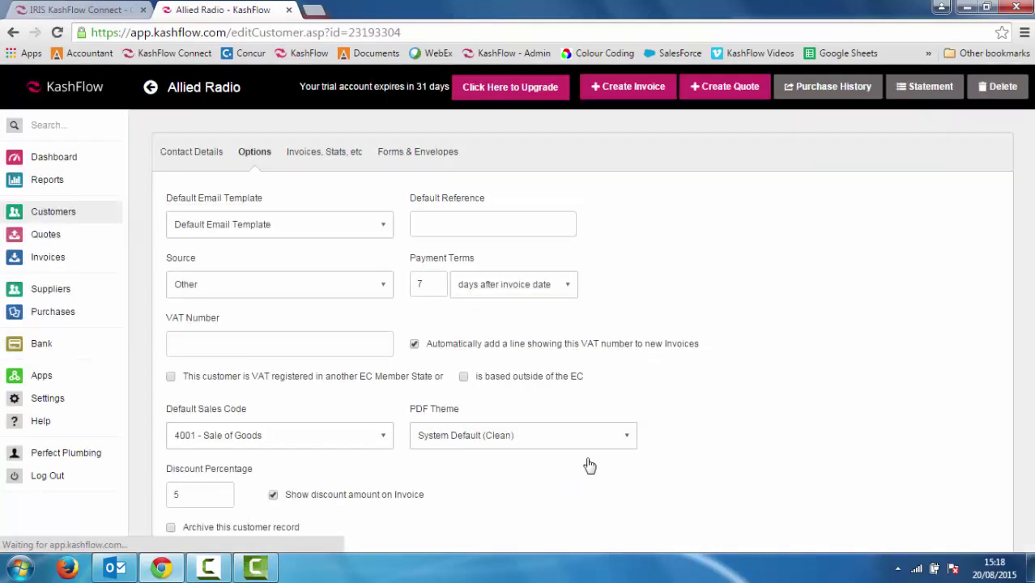
{"action": "left_click", "coordinate": [51, 263]}
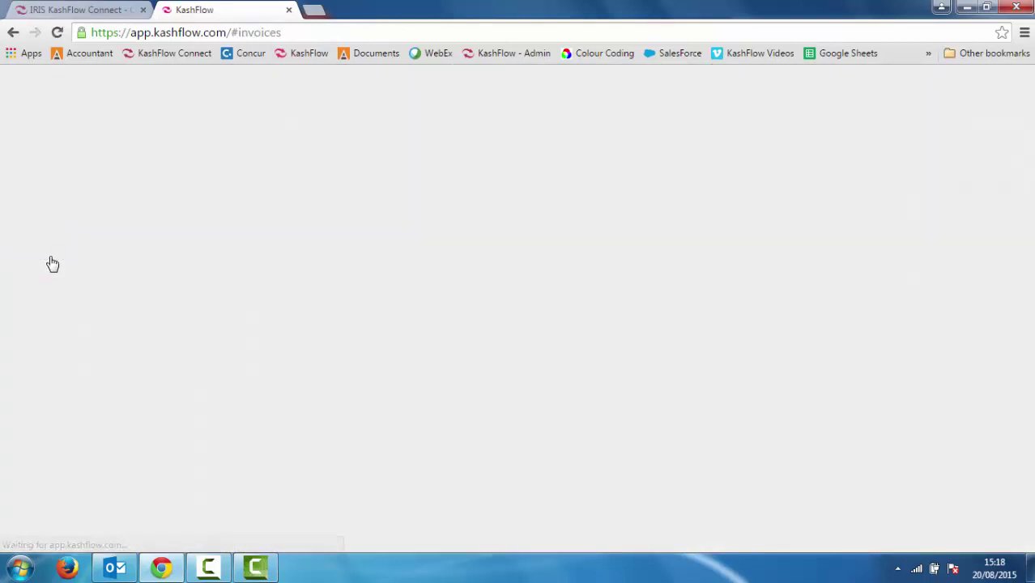